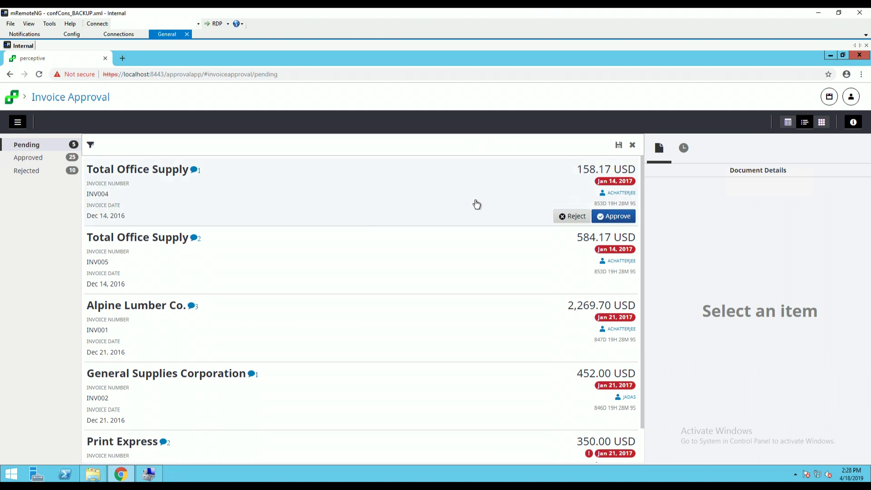
# Step: Open pending invoice INV004 and review its line items, document metadata and full-size invoice image
pyautogui.click(374, 203)
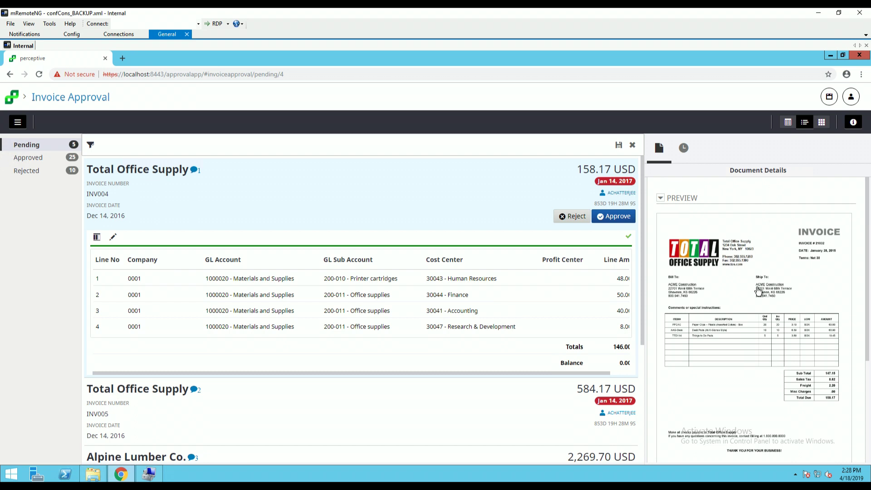
pyautogui.scroll(-1, 742, 295)
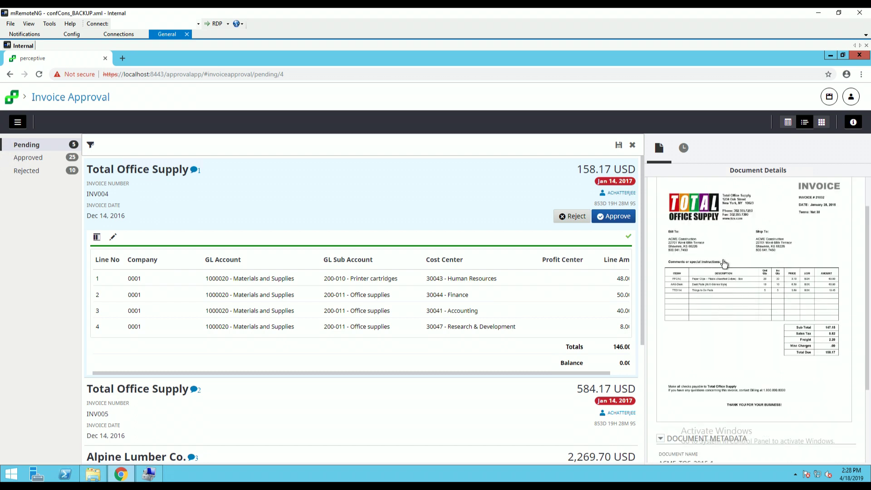
pyautogui.scroll(-3, 728, 264)
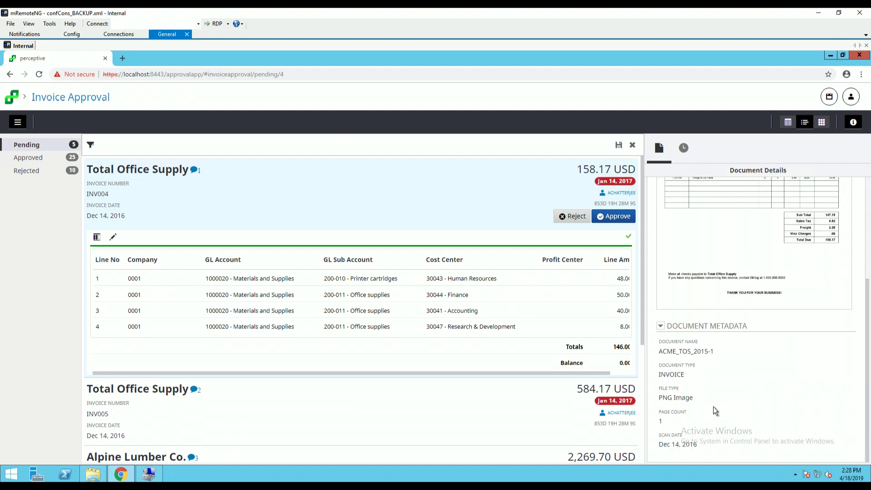
pyautogui.scroll(4, 717, 369)
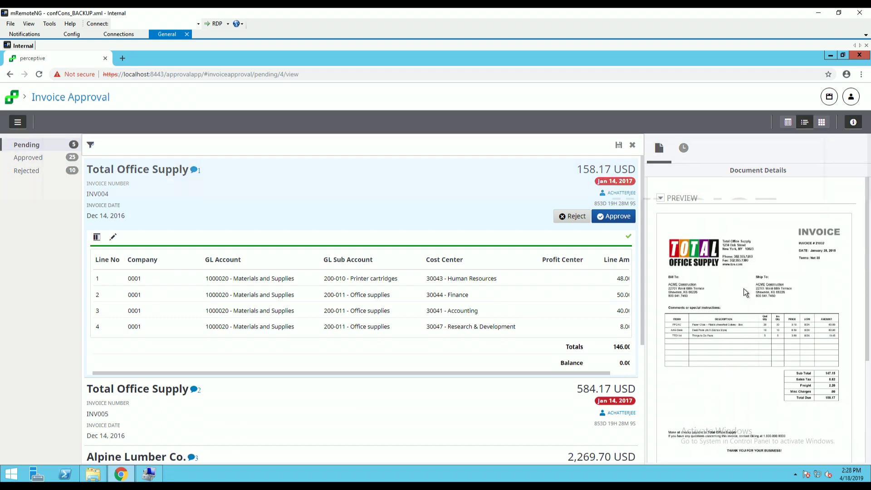
pyautogui.click(744, 288)
pyautogui.scroll(-9, 548, 248)
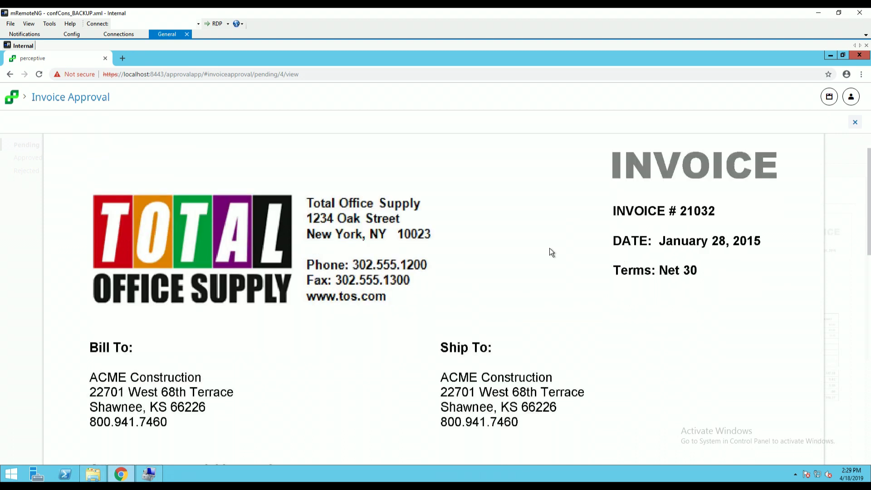
pyautogui.scroll(-2, 549, 247)
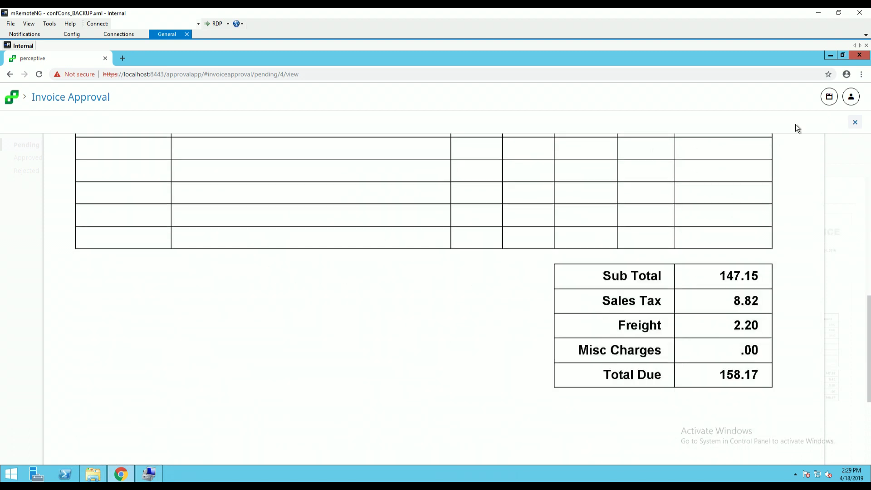
pyautogui.click(855, 122)
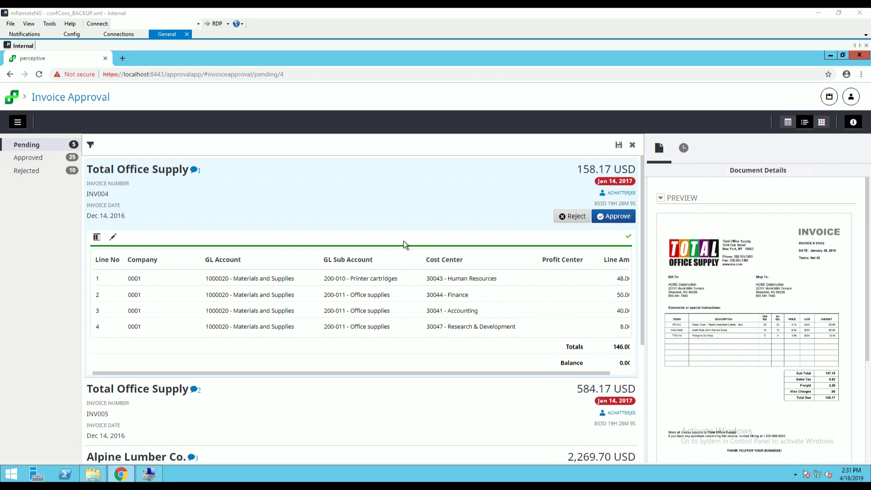
# Step: Approve invoice INV004 with the reason Approve and the comment "Approve"
pyautogui.click(619, 216)
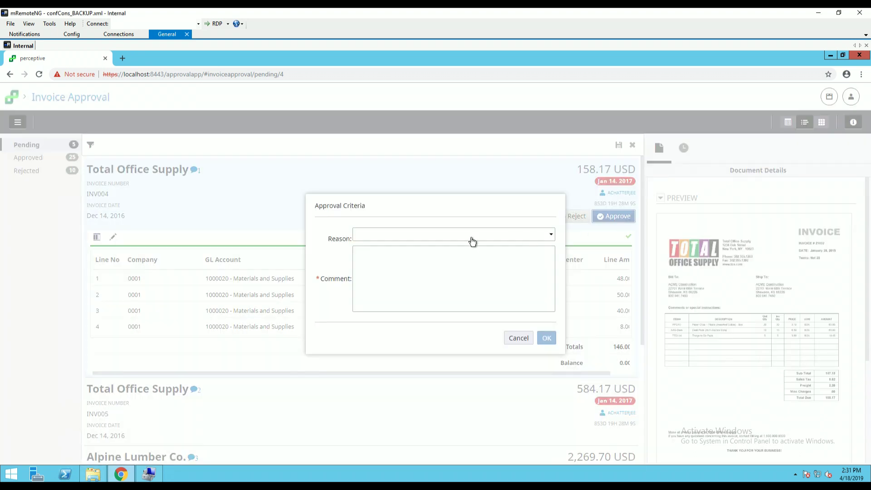
pyautogui.click(472, 242)
pyautogui.click(399, 254)
pyautogui.click(398, 264)
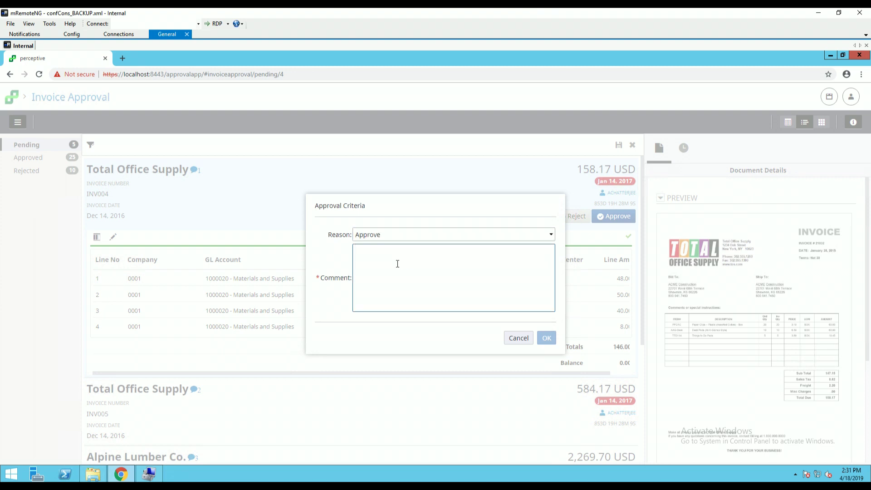
pyautogui.write('Approve')
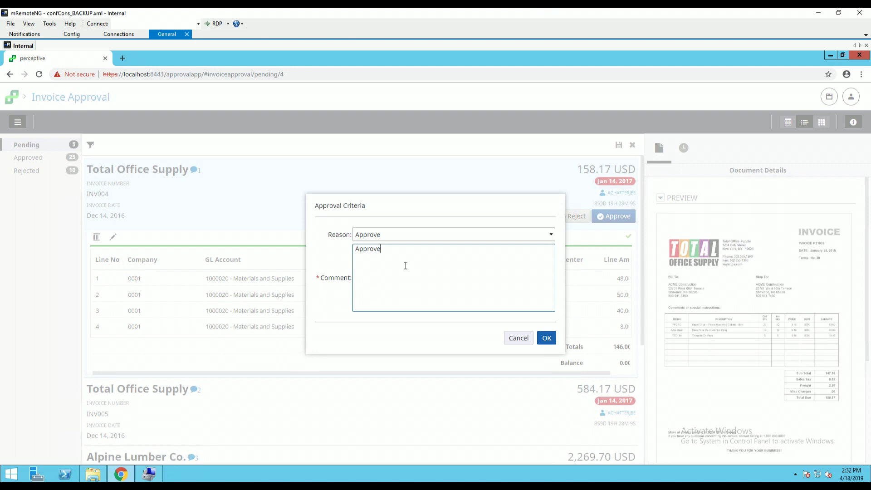
pyautogui.click(547, 339)
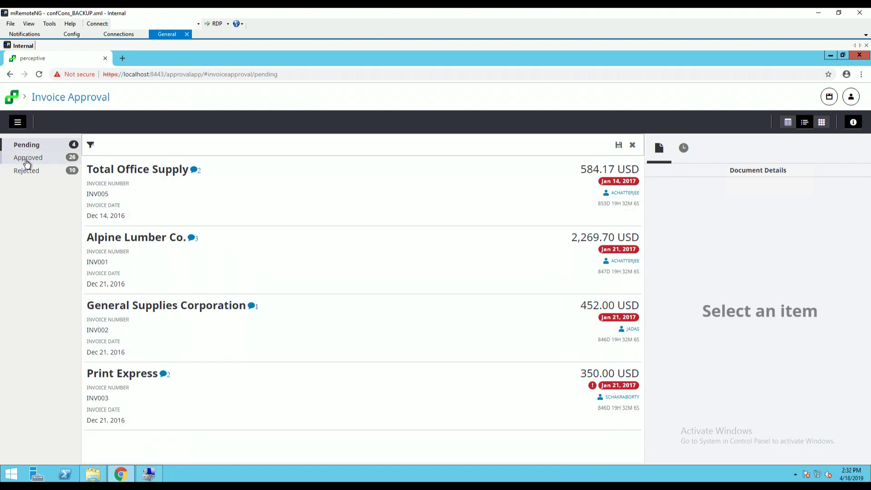
# Step: Read INV004's comment among the approved invoices and open INV005 from the pending invoices
pyautogui.click(58, 161)
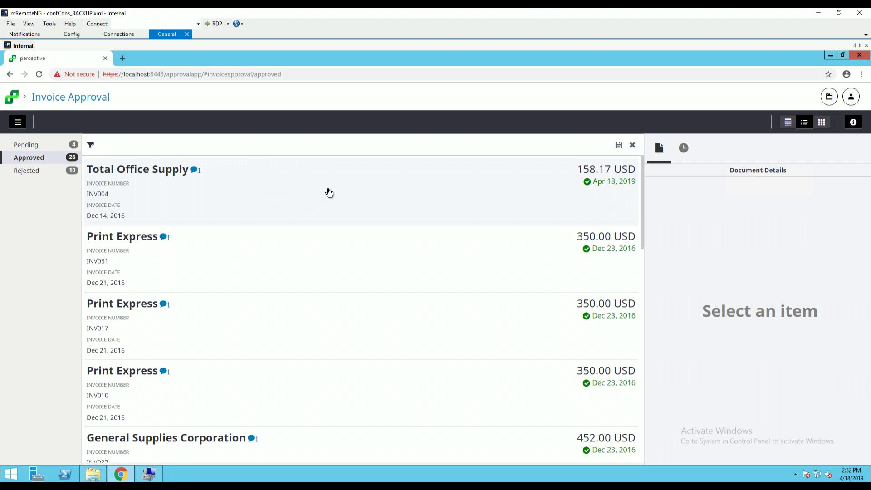
pyautogui.click(200, 172)
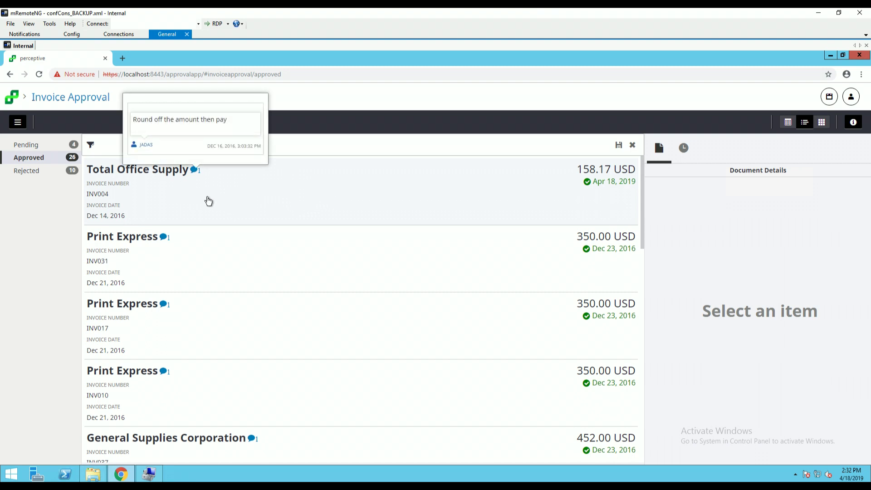
pyautogui.click(45, 144)
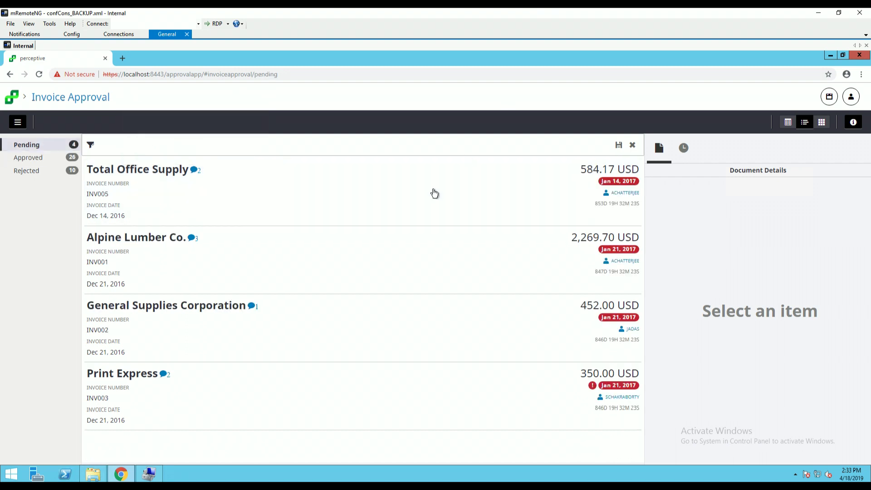
pyautogui.moveTo(320, 188)
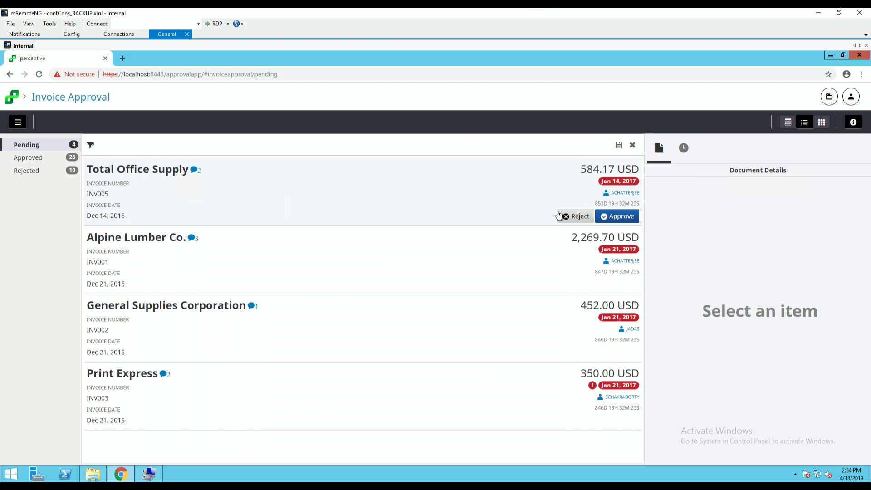
pyautogui.click(485, 208)
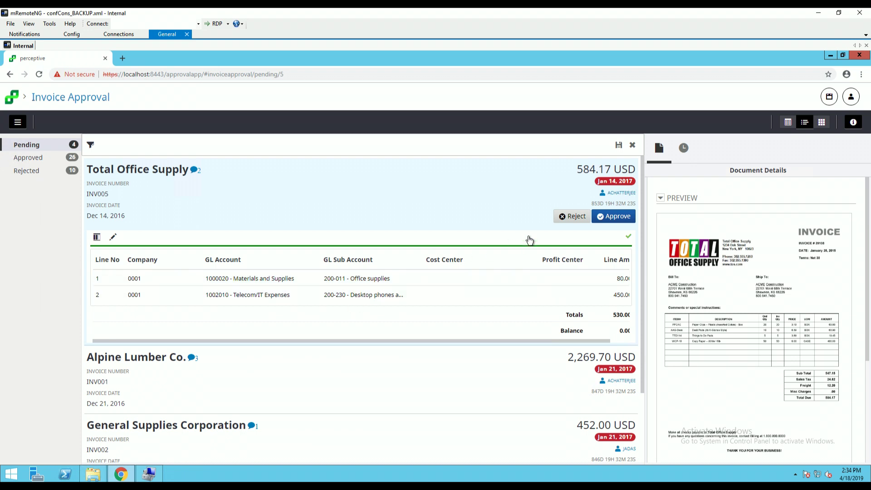
pyautogui.click(574, 217)
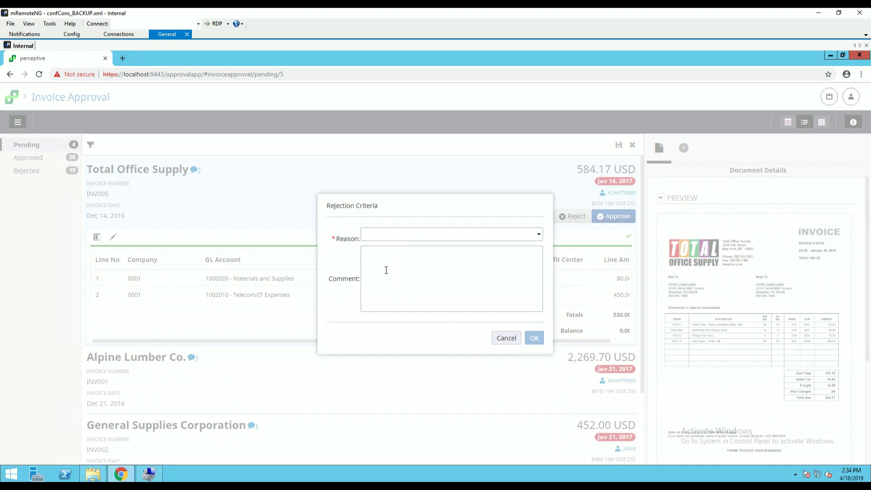
pyautogui.click(393, 234)
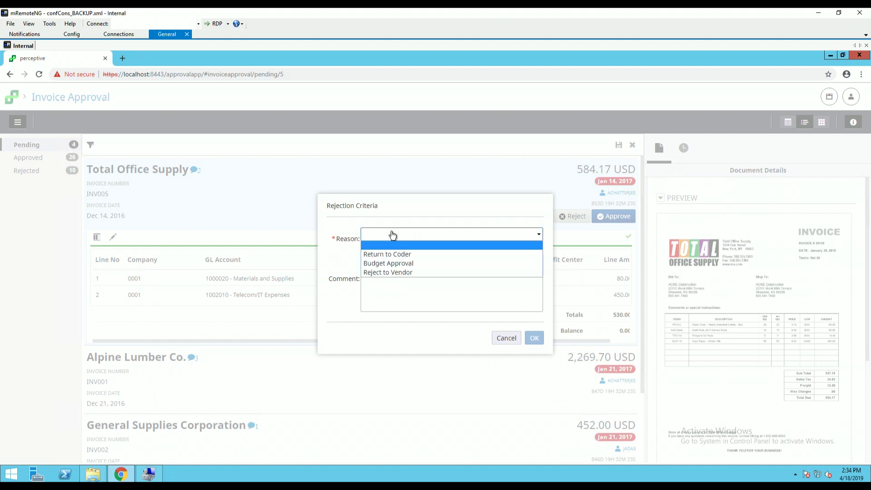
pyautogui.click(422, 254)
pyautogui.click(425, 269)
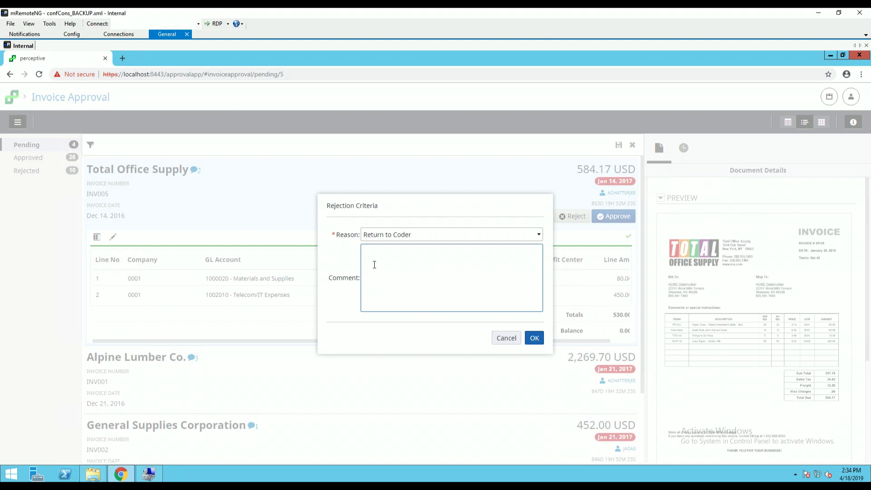
pyautogui.click(506, 338)
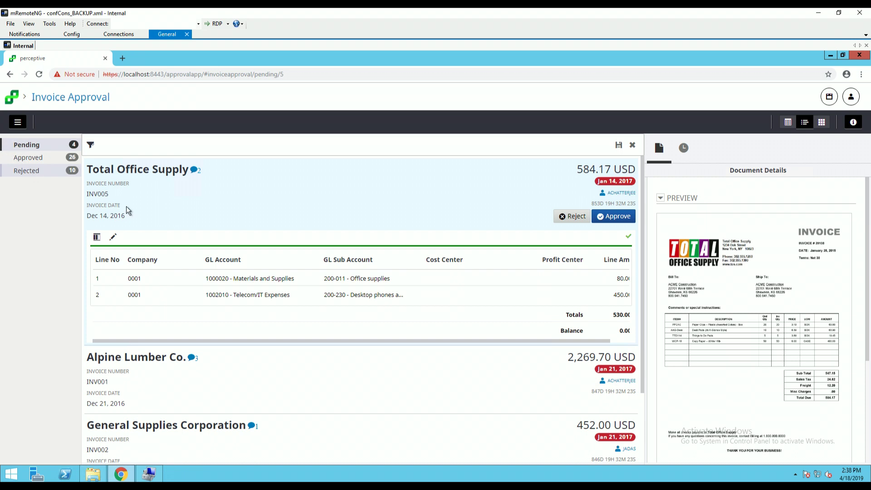
# Step: Add a third line item to invoice INV005 with company 0001 and GL account 1005050 - Audit Services
pyautogui.click(113, 238)
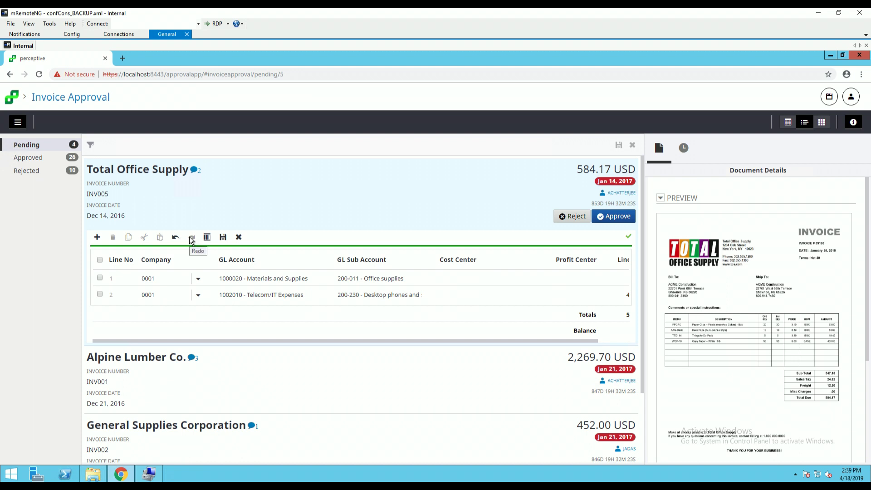
pyautogui.click(97, 238)
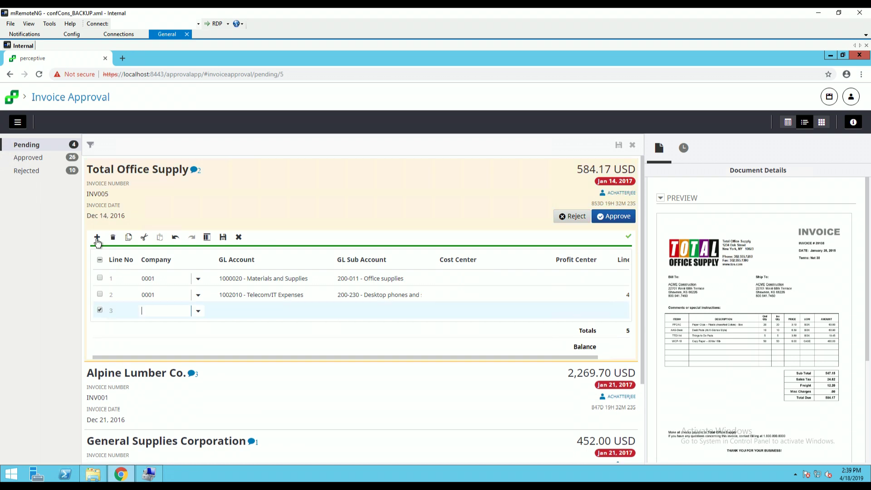
pyautogui.click(224, 314)
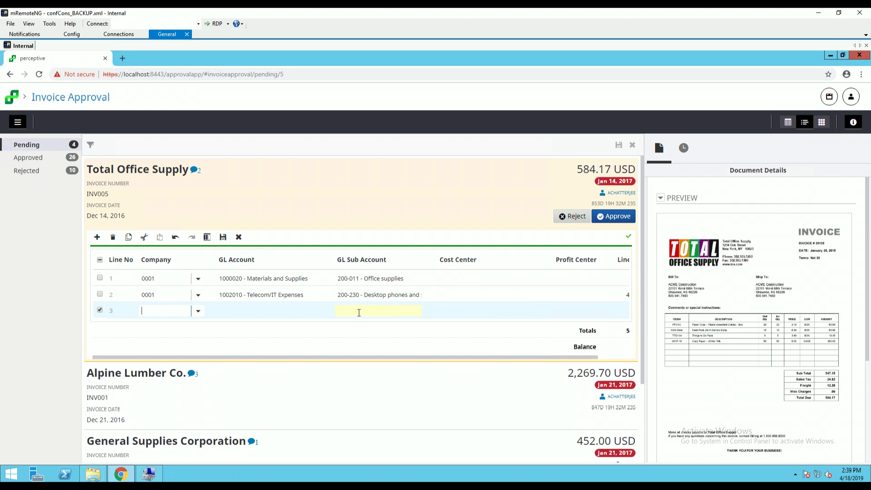
pyautogui.click(198, 312)
pyautogui.click(175, 326)
pyautogui.click(261, 315)
pyautogui.write('100')
pyautogui.click(255, 296)
# Step: Set line 3's GL sub account to 200-420 and its cost center to 30048 - Maintenance
pyautogui.click(381, 310)
pyautogui.write('200')
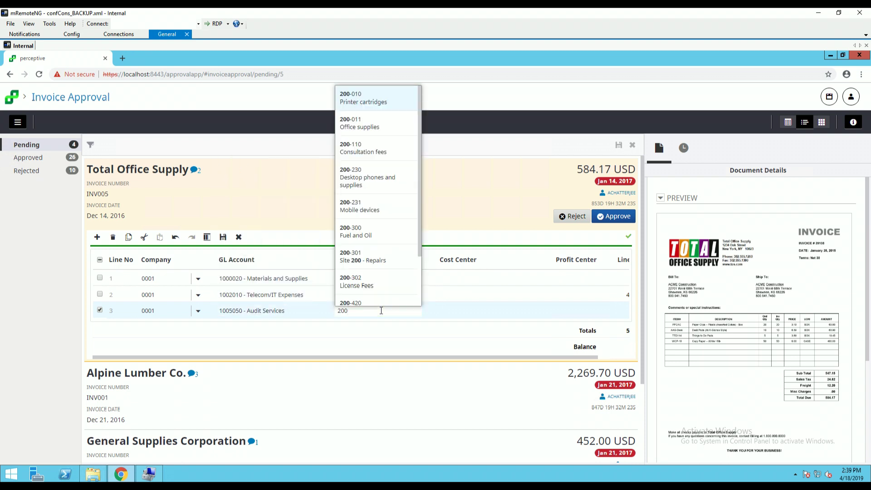
pyautogui.click(359, 303)
pyautogui.click(459, 309)
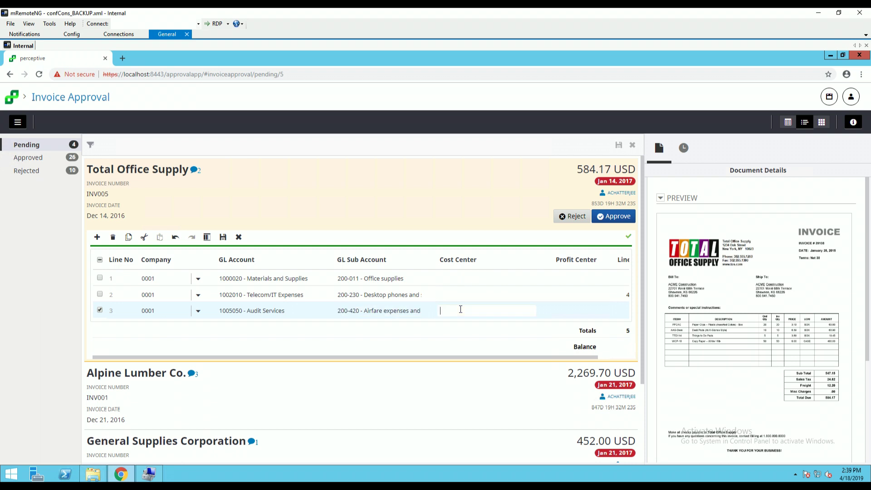
pyautogui.write('300')
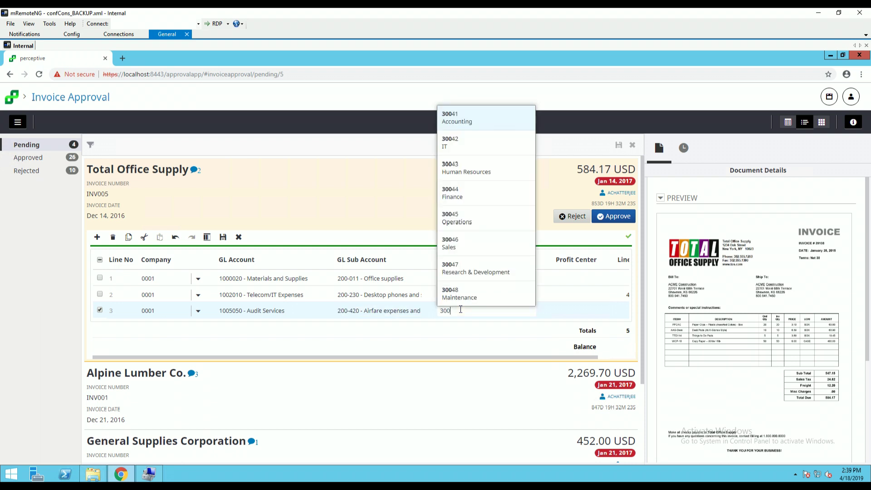
pyautogui.click(476, 295)
# Step: Set line 3's profit center to 30041 - Accounting and its line amount to 10
pyautogui.click(575, 309)
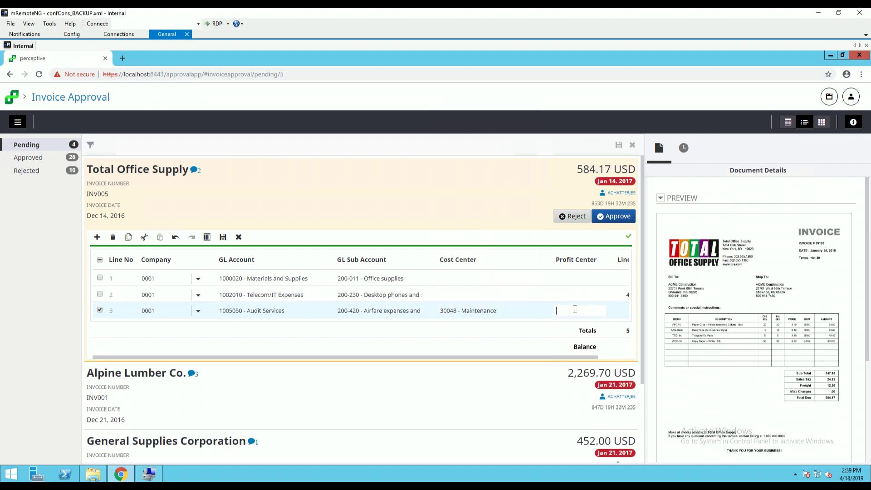
pyautogui.write('Ac')
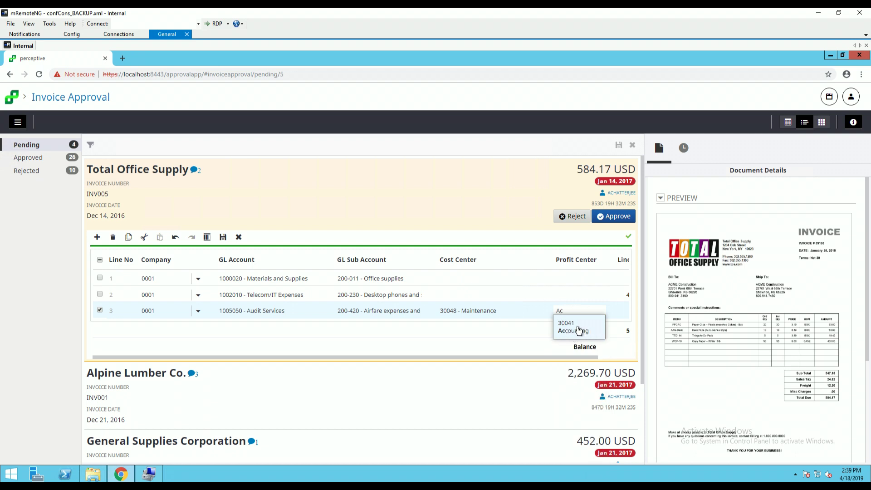
pyautogui.click(578, 329)
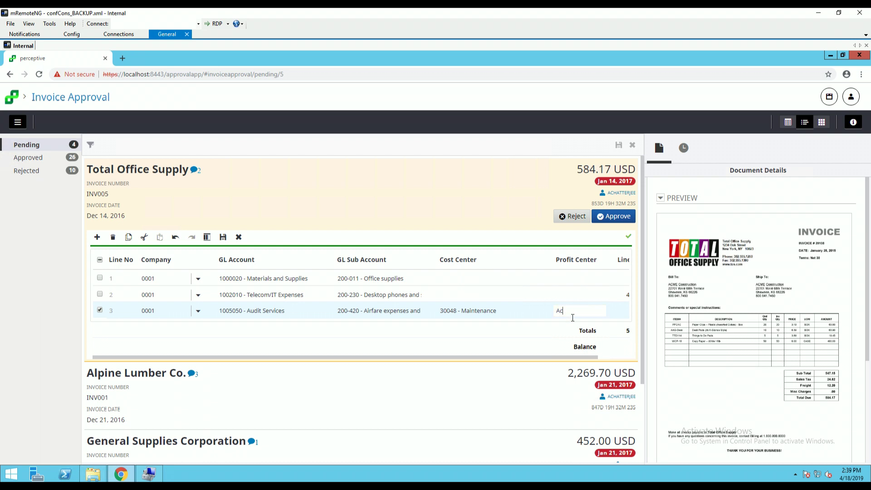
pyautogui.click(574, 325)
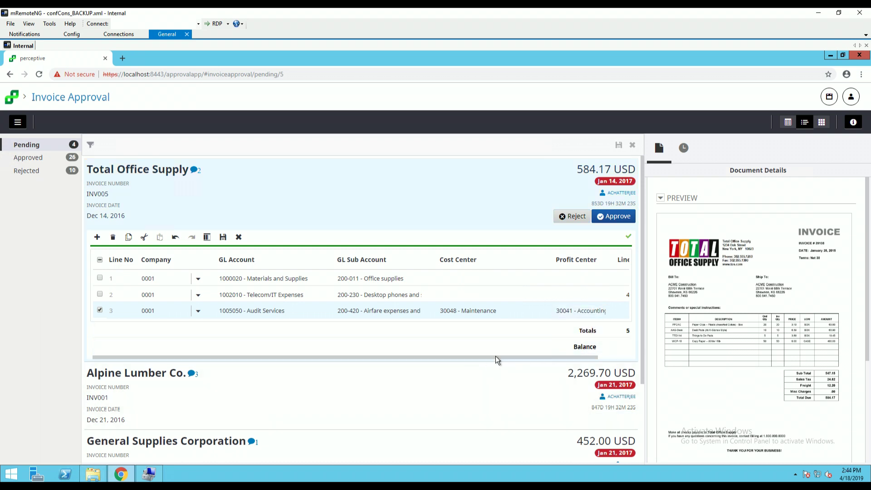
pyautogui.moveTo(602, 357); pyautogui.dragTo(636, 355)
pyautogui.click(596, 311)
pyautogui.write('10')
pyautogui.hotkey('shift', 'Tab')
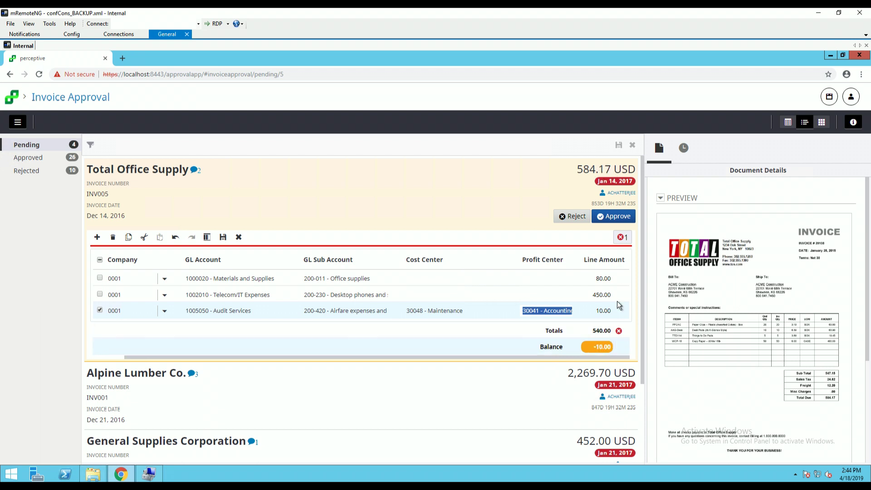
# Step: View the validation error details for INV005's line items
pyautogui.click(621, 238)
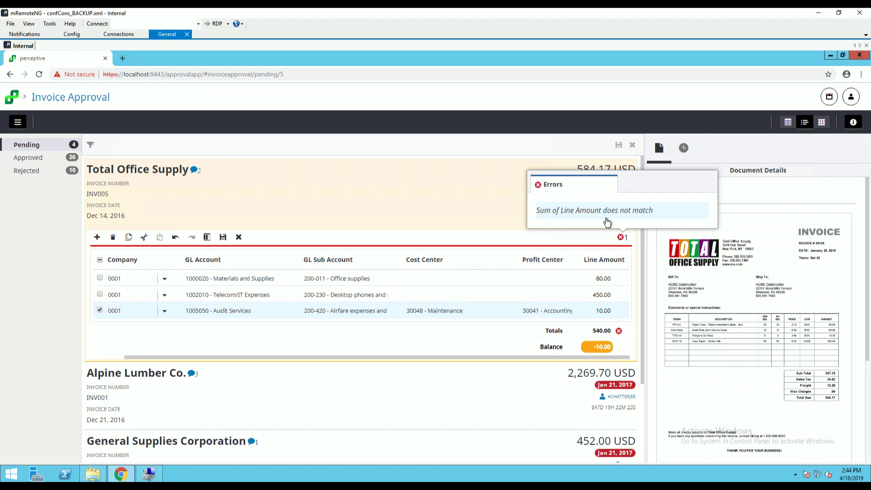
pyautogui.click(500, 358)
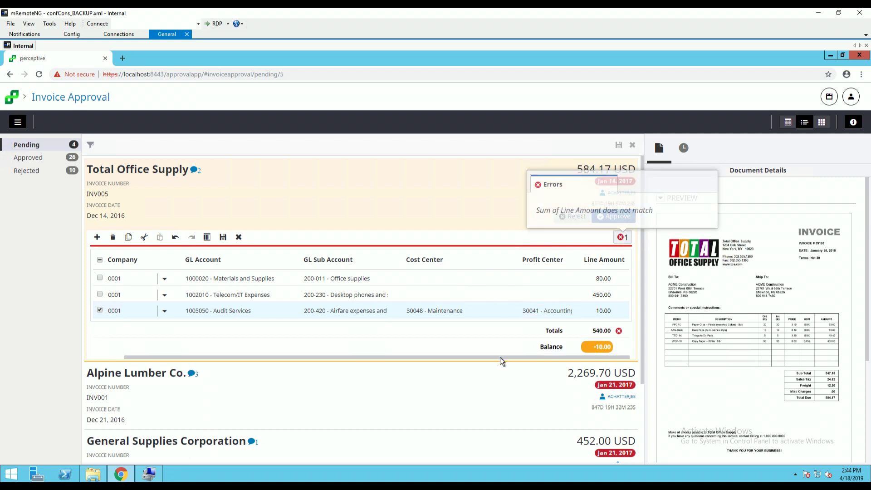
pyautogui.moveTo(499, 357); pyautogui.dragTo(380, 356)
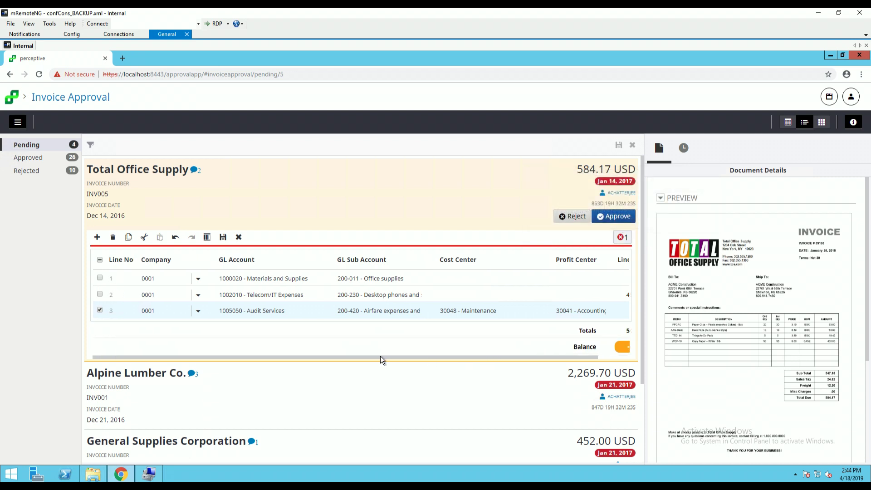
# Step: Delete line 3 from invoice INV005, save the line items and leave editing mode
pyautogui.click(113, 237)
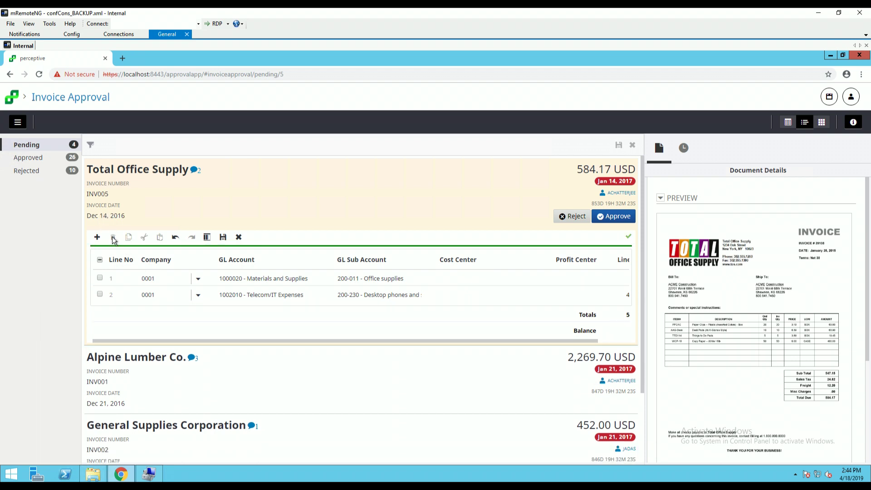
pyautogui.click(223, 237)
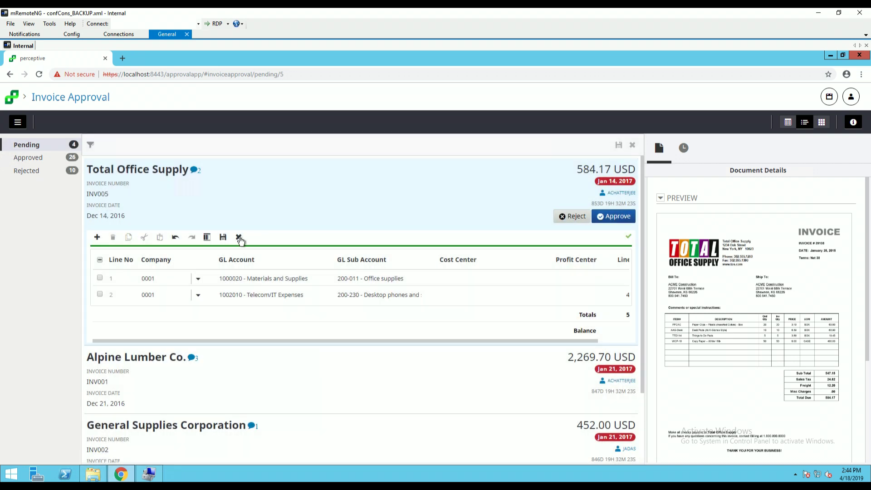
pyautogui.click(239, 238)
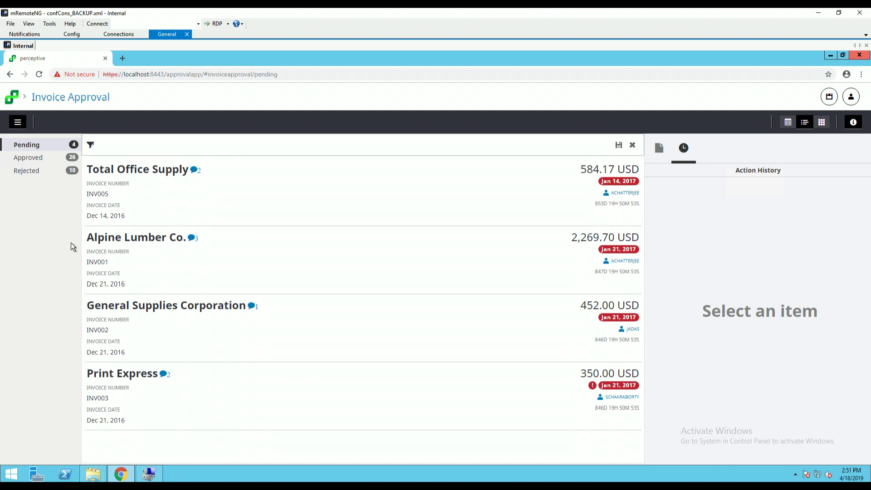
# Step: Review the action history of approved Print Express invoice INV017 and return to the pending invoices
pyautogui.click(42, 159)
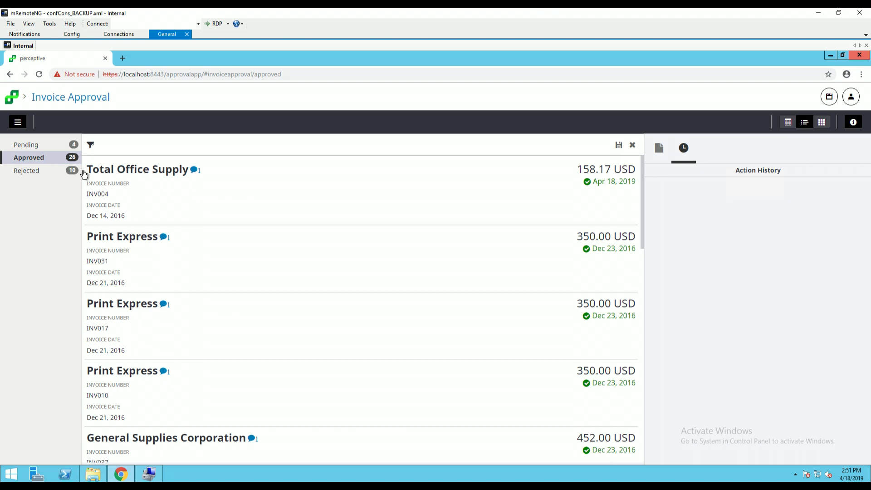
pyautogui.click(275, 328)
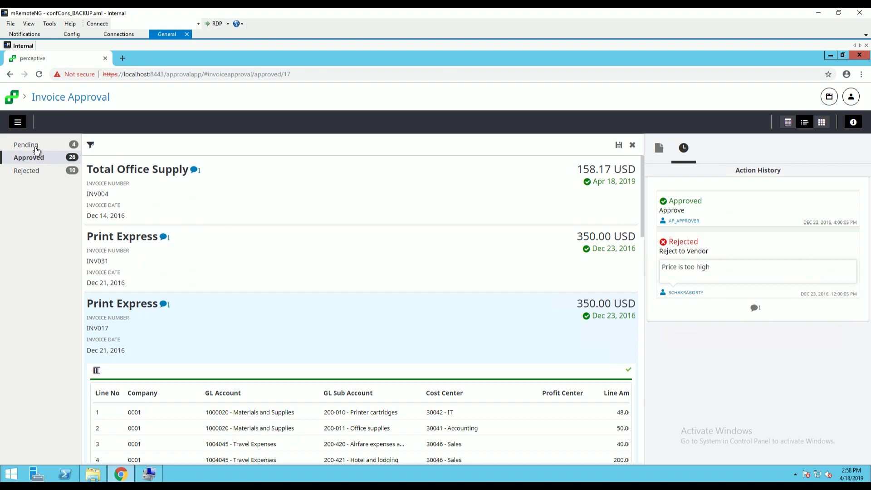
pyautogui.click(34, 146)
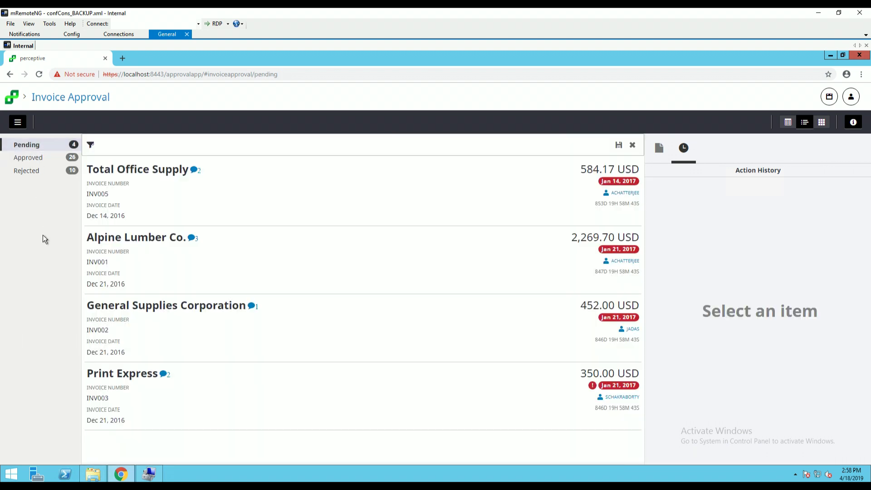